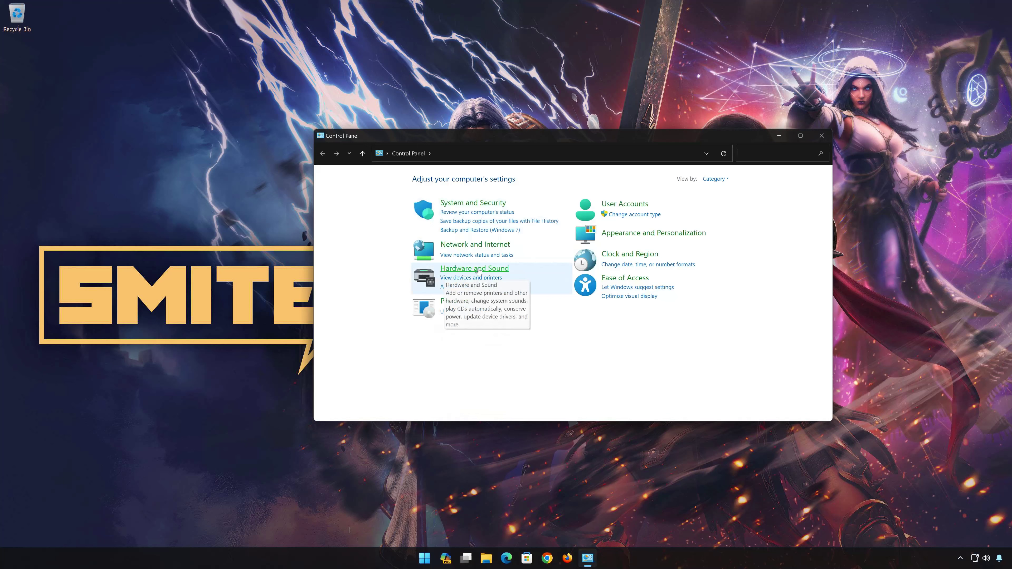
Open the Sound playback devices dialog from Hardware and Sound, move it to mid-screen and close Control Panel
left_click(478, 269)
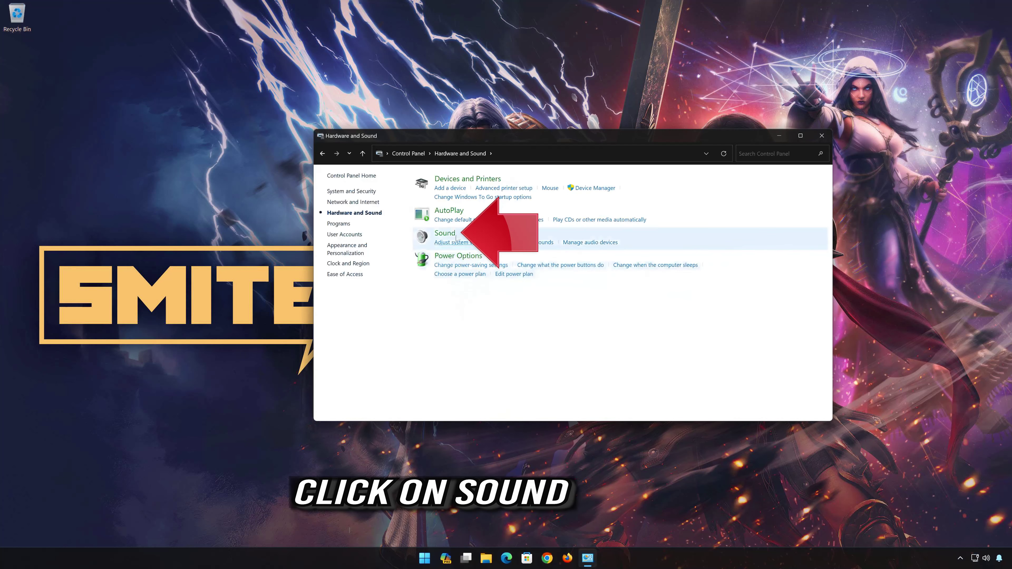
left_click(442, 234)
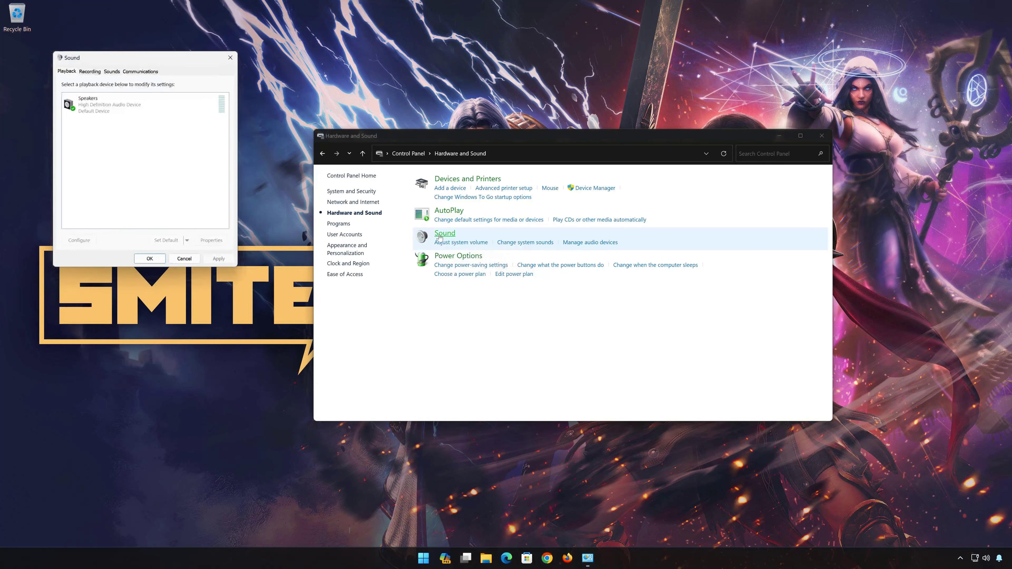
left_click_drag(191, 60, 609, 156)
left_click(821, 136)
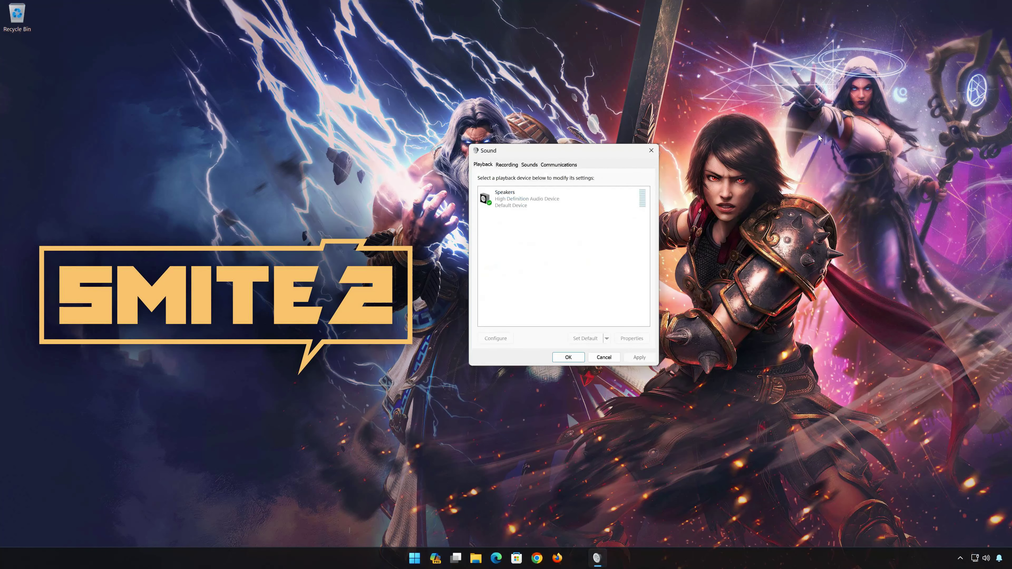
Open the properties of the Speakers playback device
left_click(527, 199)
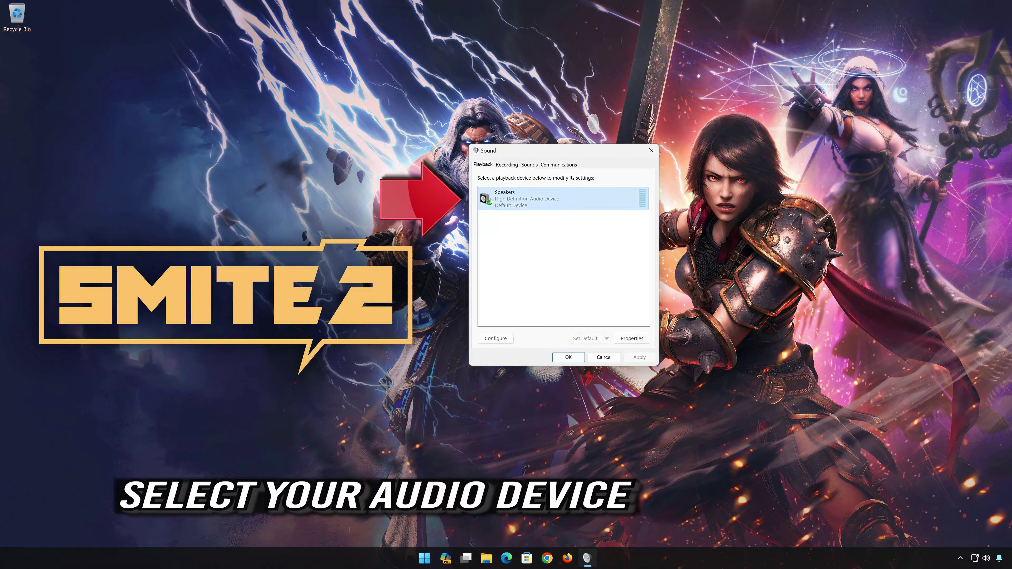
right_click(532, 198)
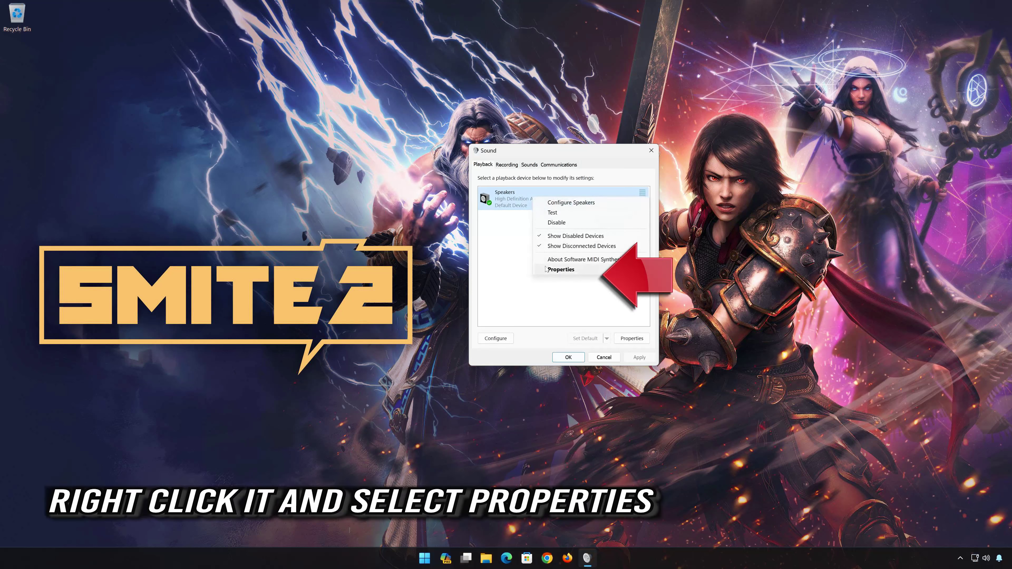
left_click(572, 270)
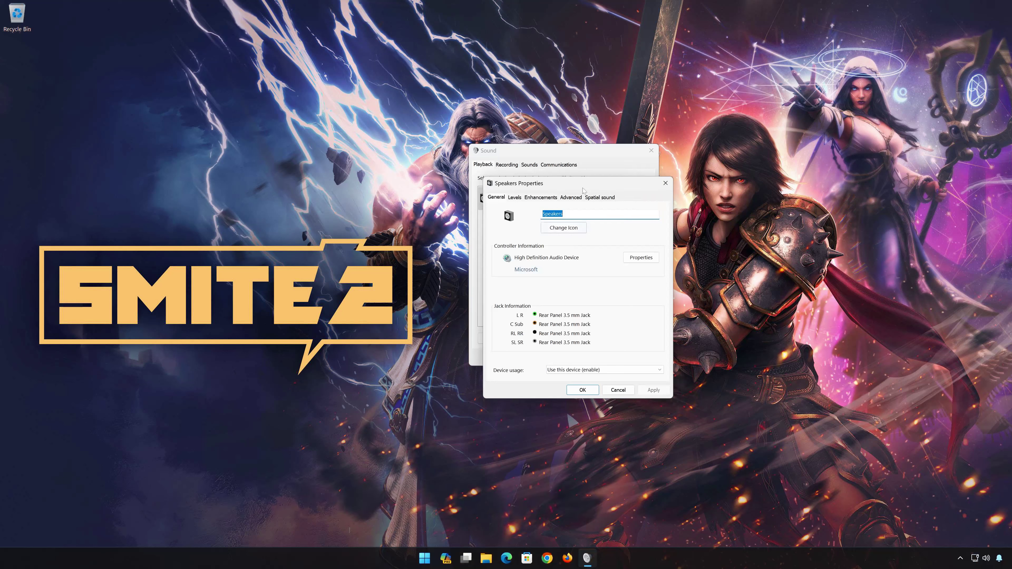
Set the speakers' default format to 16 bit, 44100 Hz (CD Quality), apply it and close the sound dialogs
left_click(576, 201)
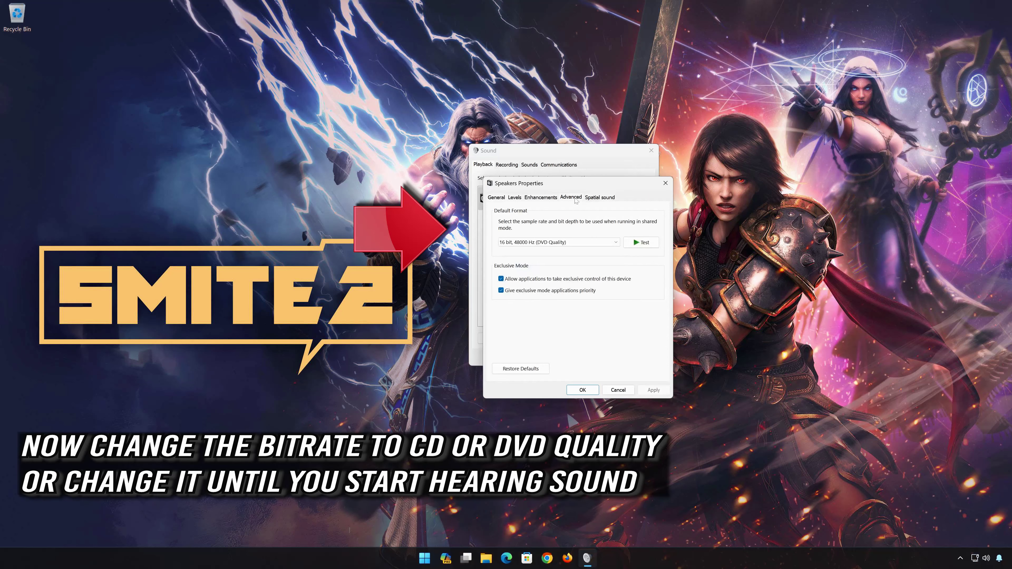
left_click(562, 244)
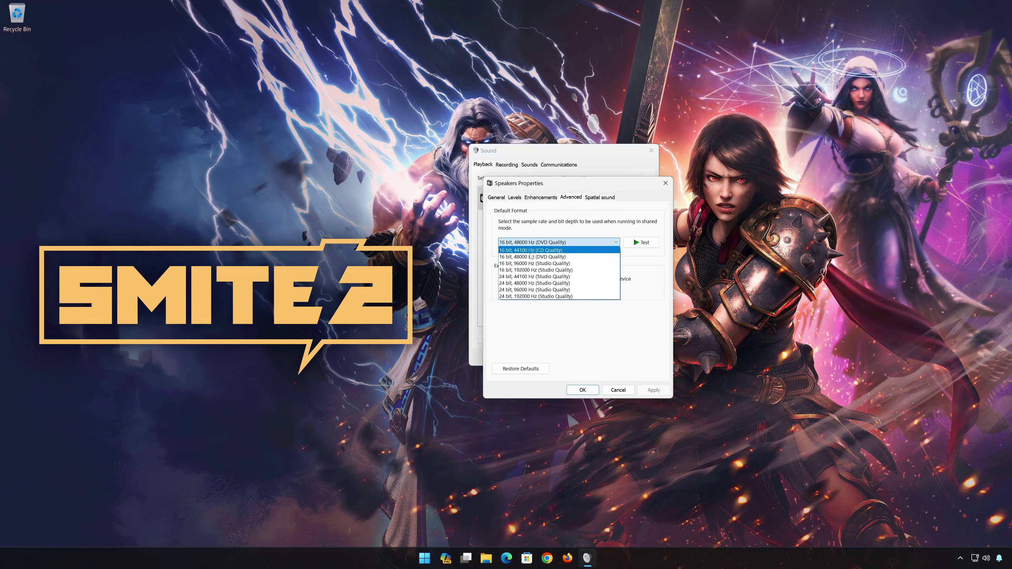
left_click(561, 251)
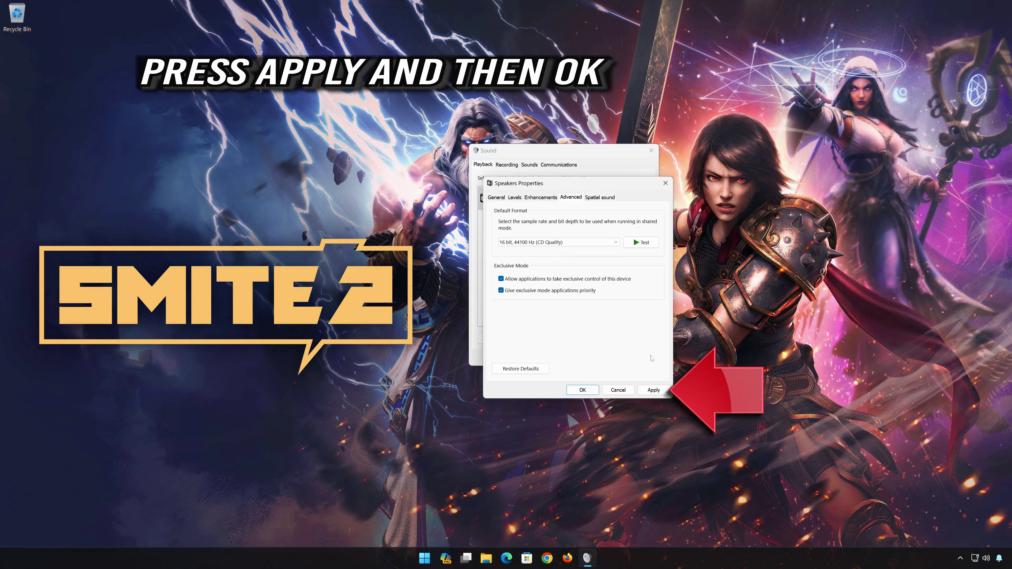
left_click(654, 390)
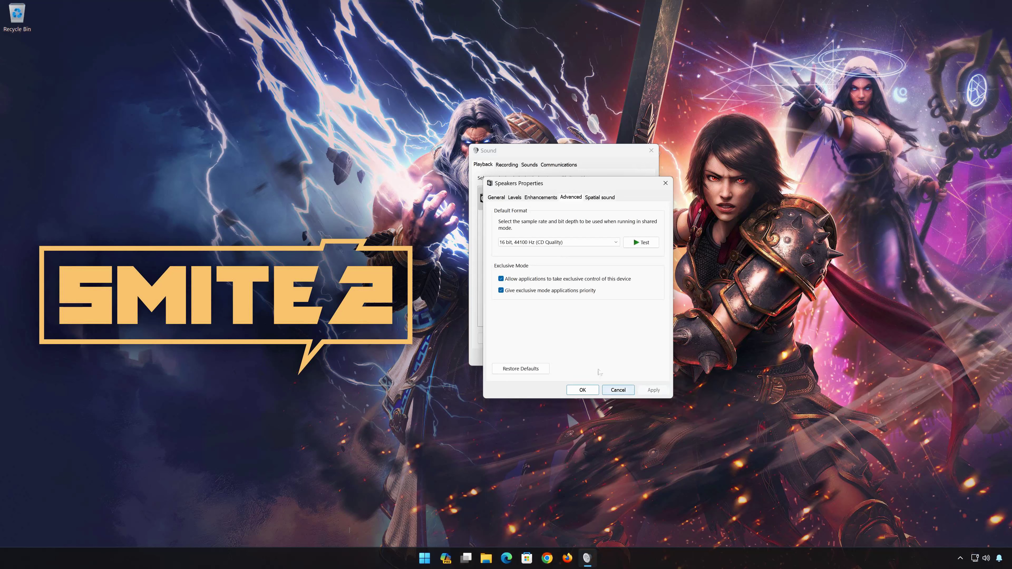
left_click(582, 391)
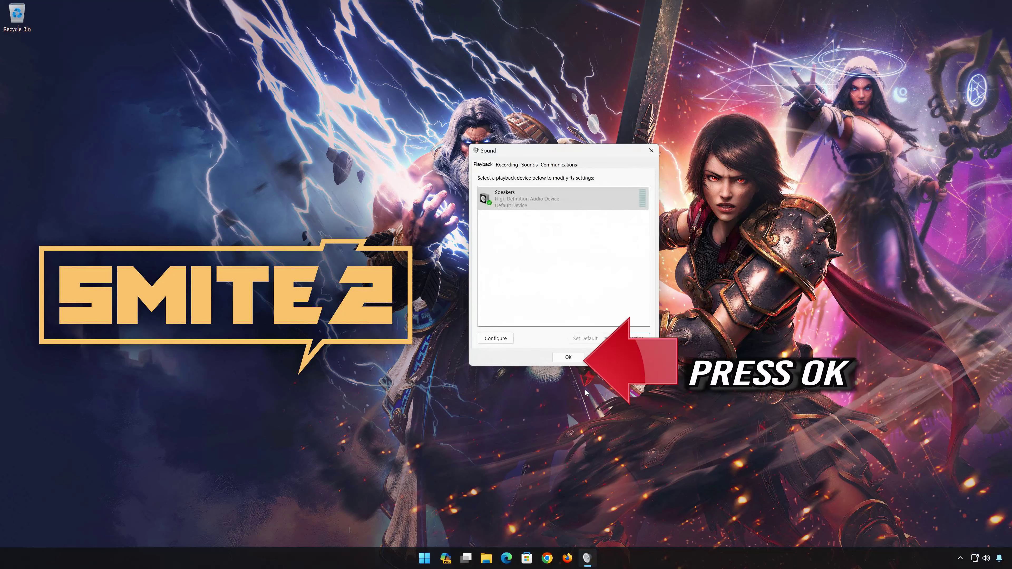
left_click(578, 359)
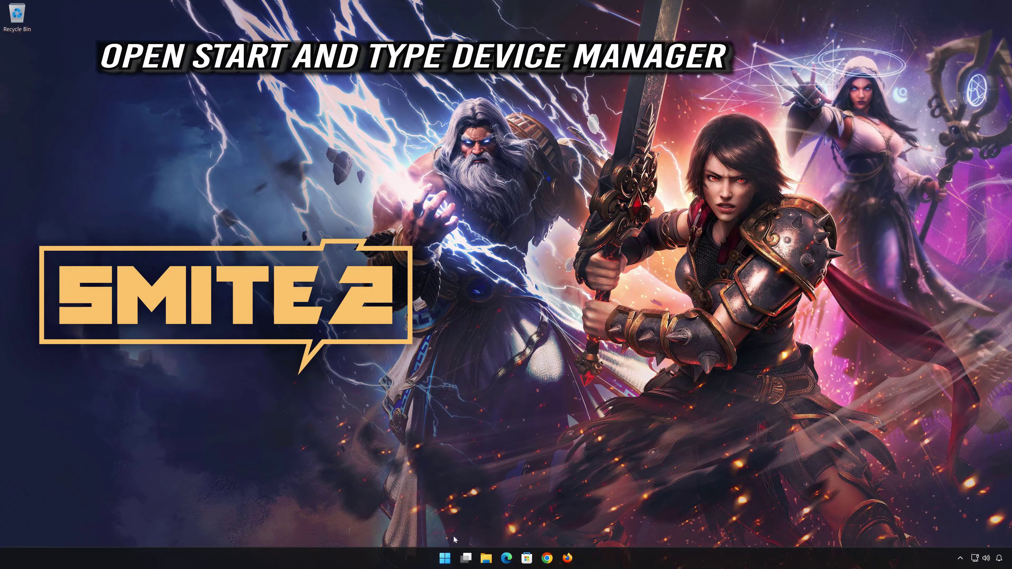
Find and open Device Manager, and move its window to mid-screen
left_click(453, 560)
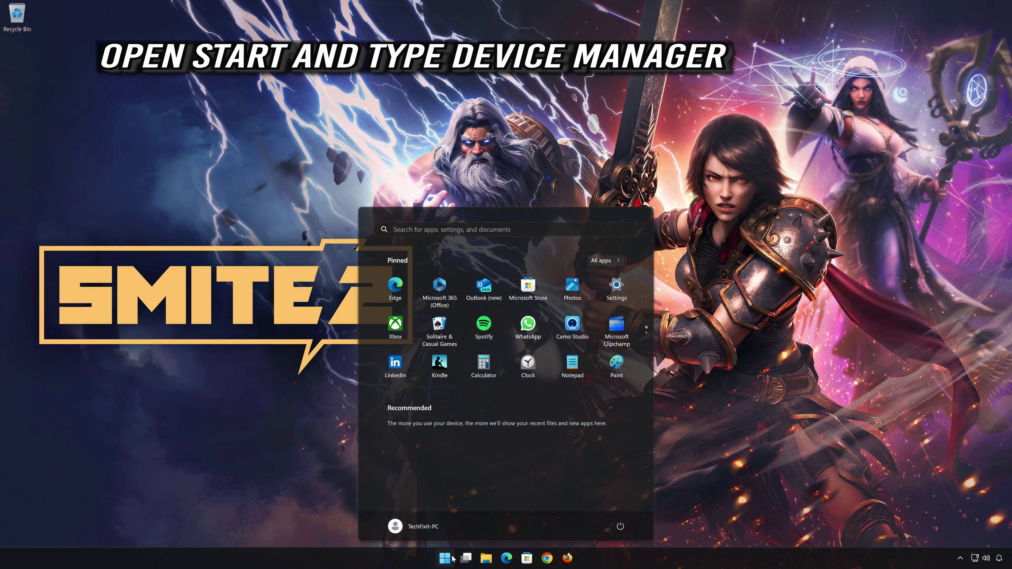
type("devic")
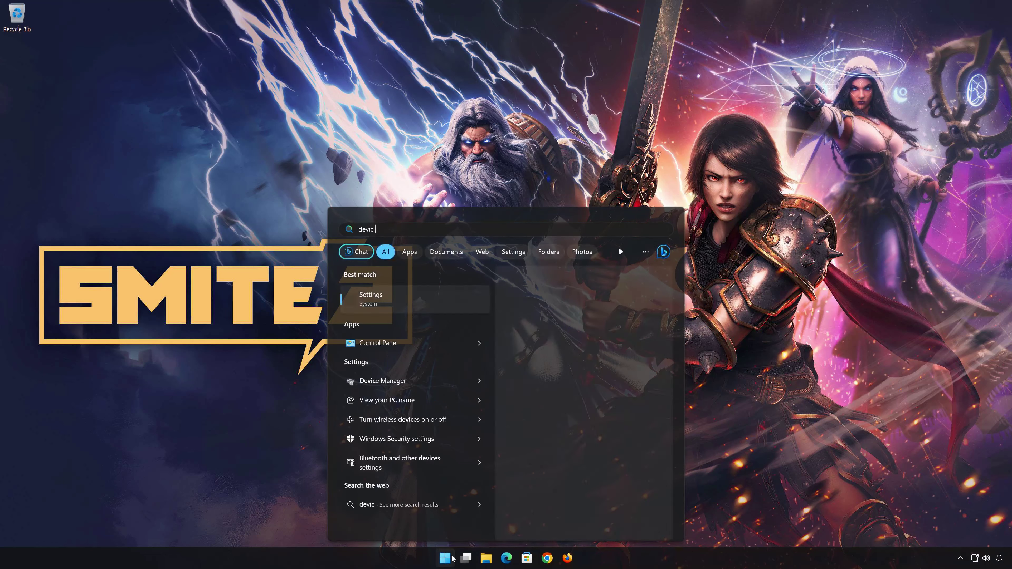
type("e manager")
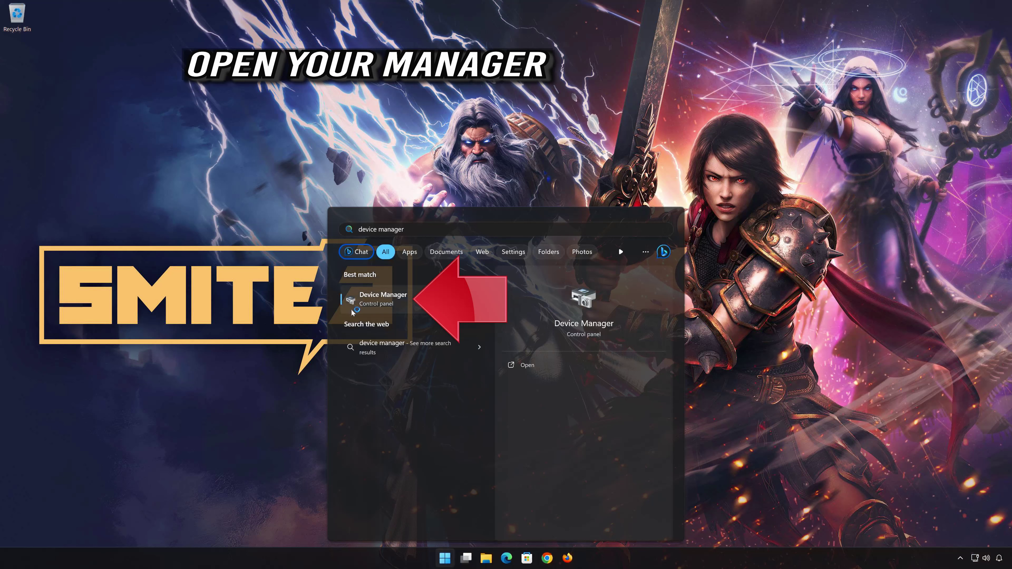
left_click(400, 303)
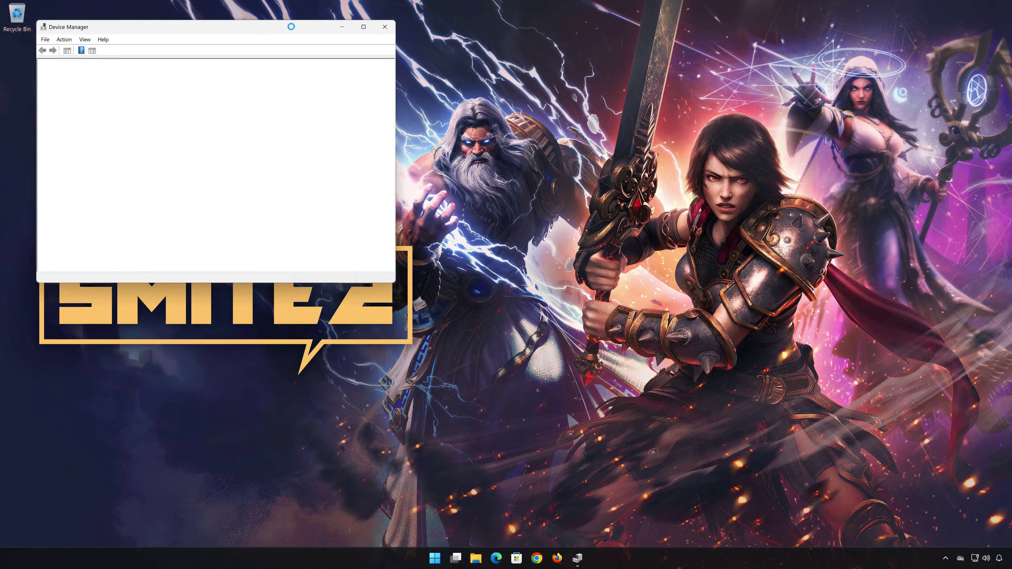
left_click_drag(293, 28, 622, 124)
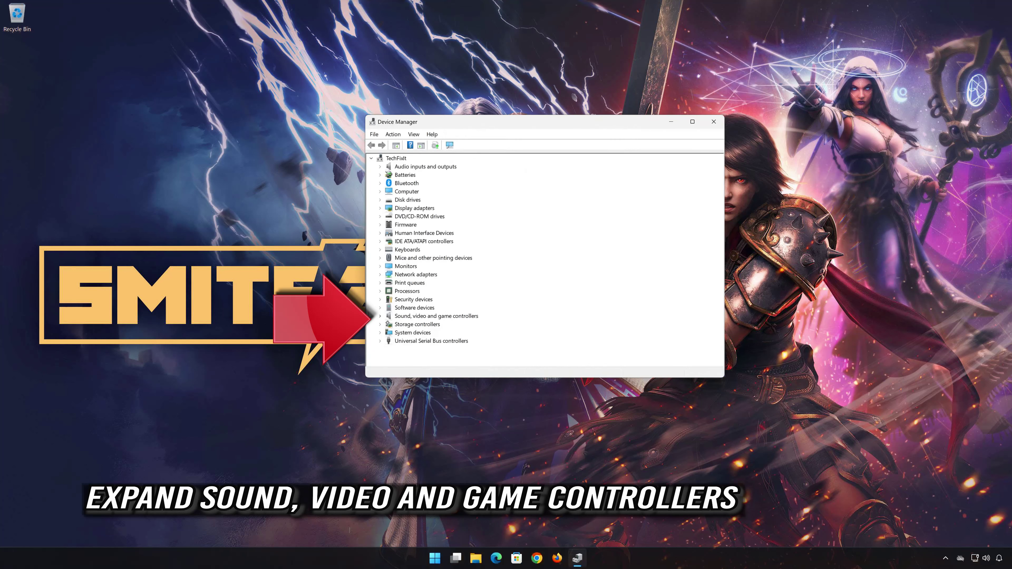
Open the properties of the High Definition Audio Device under Sound, video and game controllers
left_click(380, 315)
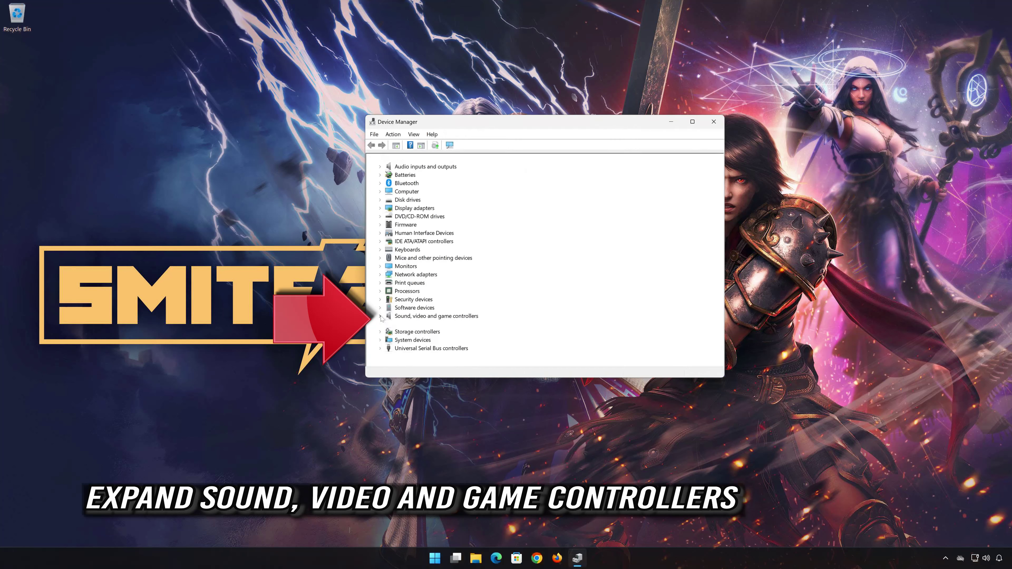
left_click(401, 325)
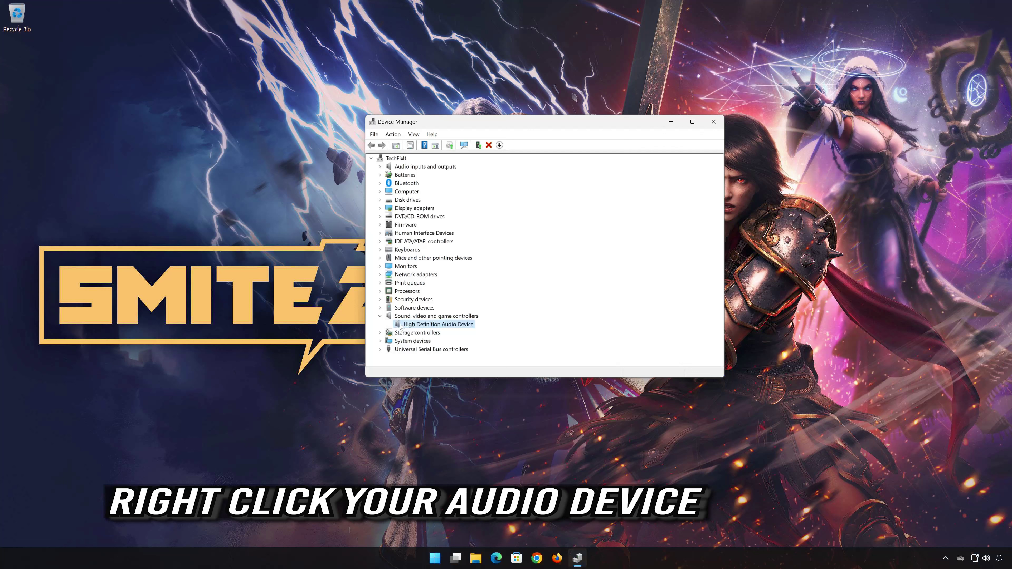
right_click(438, 325)
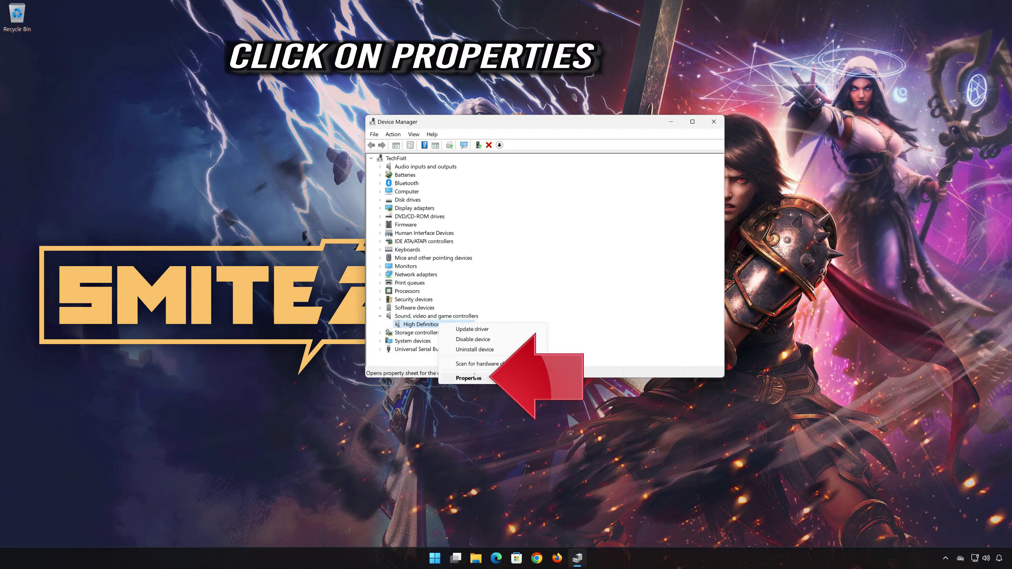
left_click(493, 379)
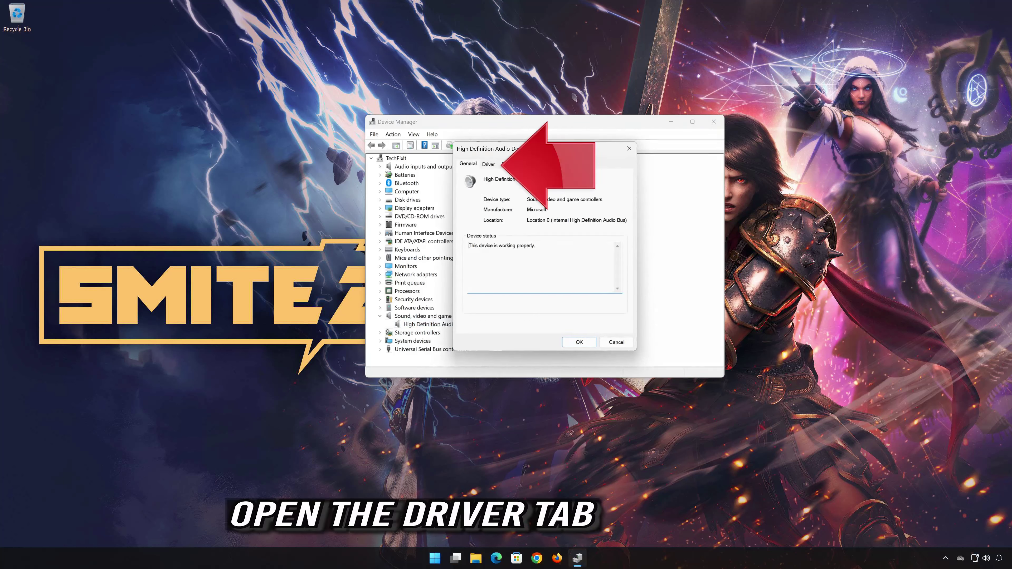
Start a manual driver update for the audio device, picking from the list of drivers available on the computer
left_click(488, 164)
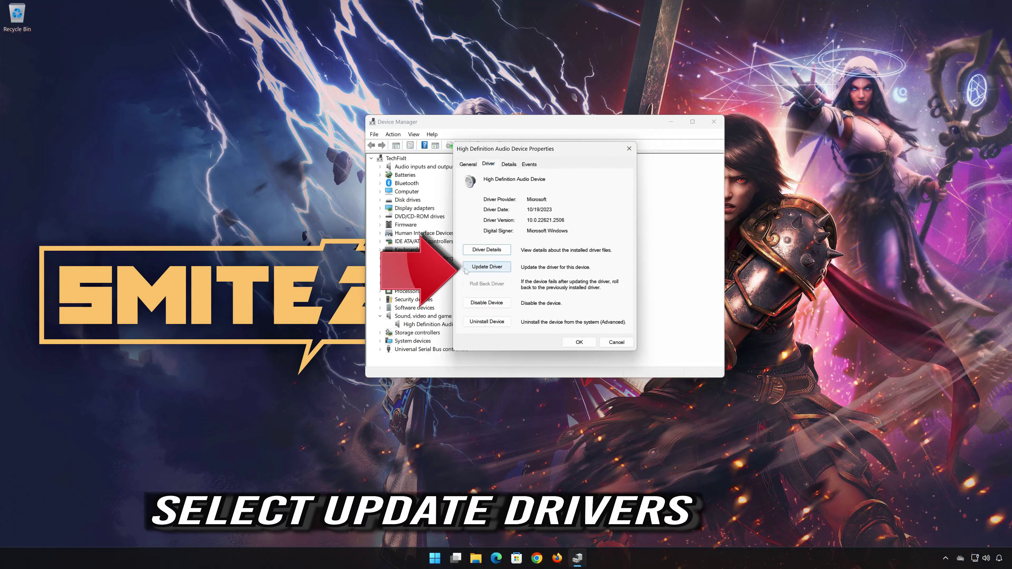
left_click(490, 270)
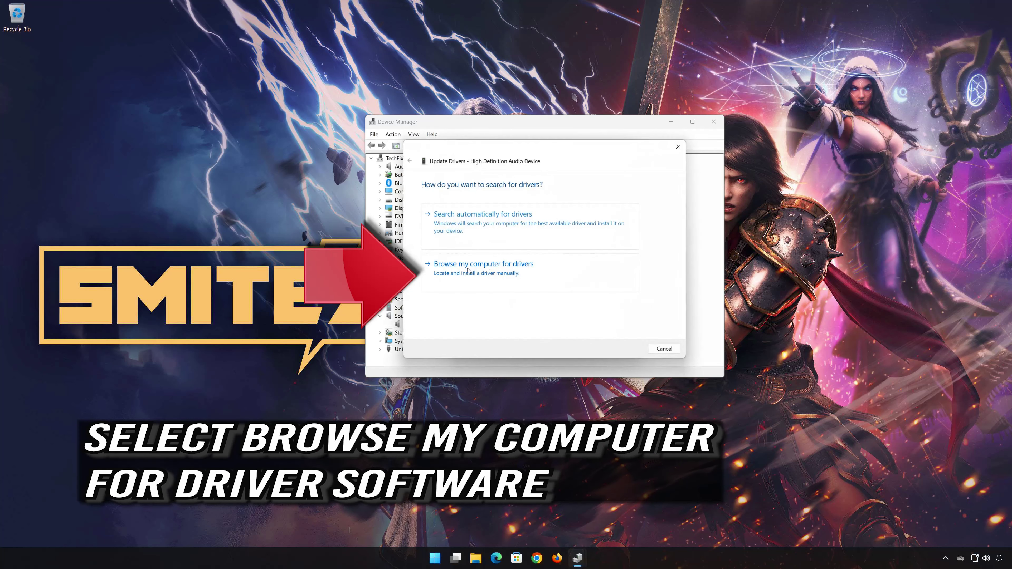
left_click(481, 276)
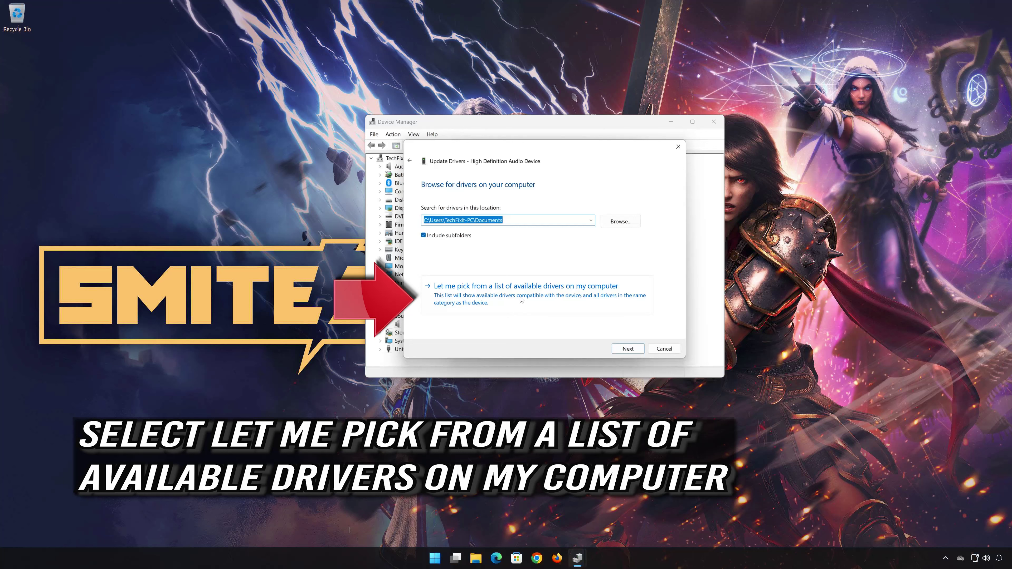
left_click(506, 302)
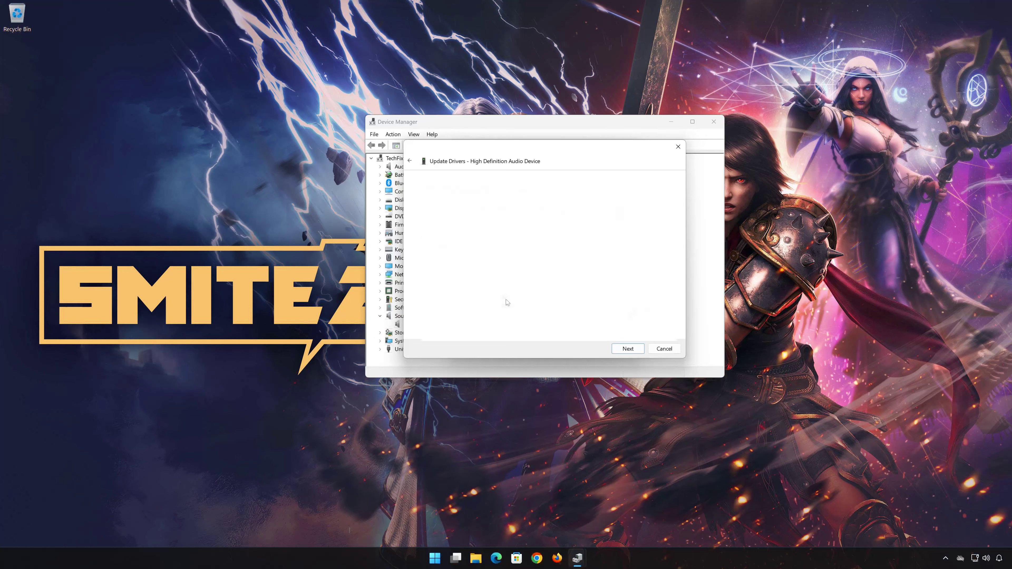
Install the High Definition Audio Device driver, accept the compatibility warning and close the update wizard
left_click(488, 267)
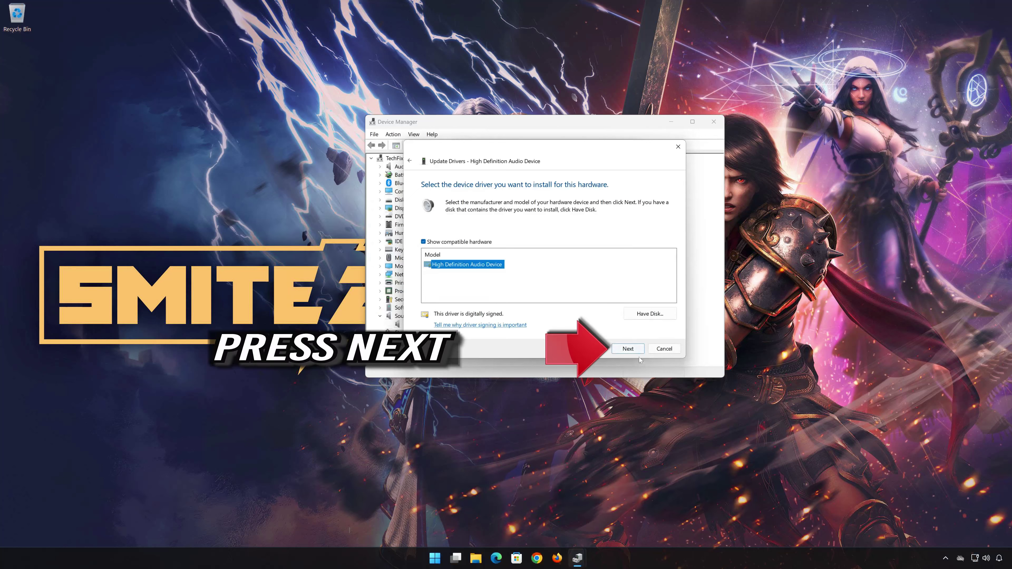
left_click(628, 349)
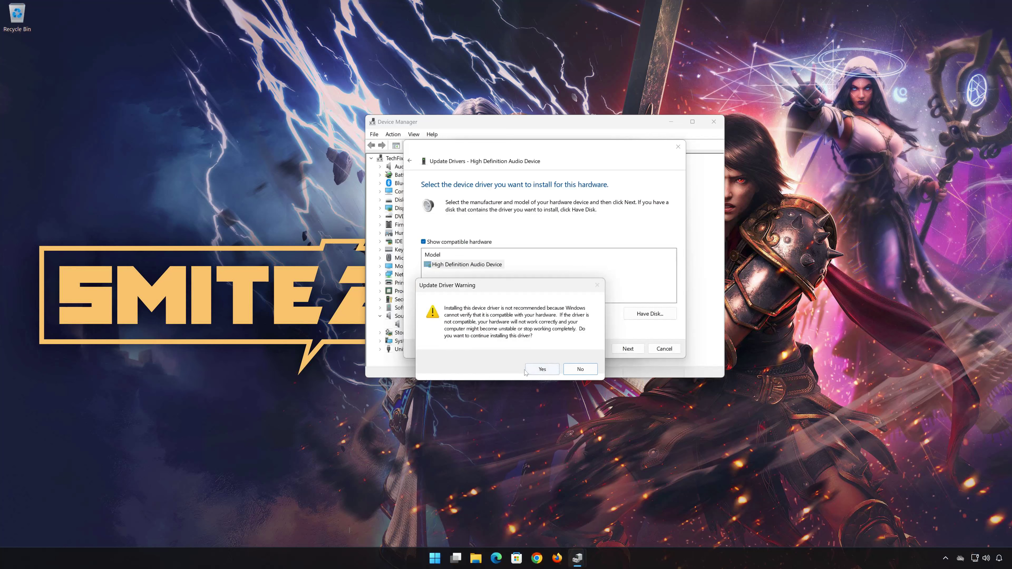
left_click(549, 372)
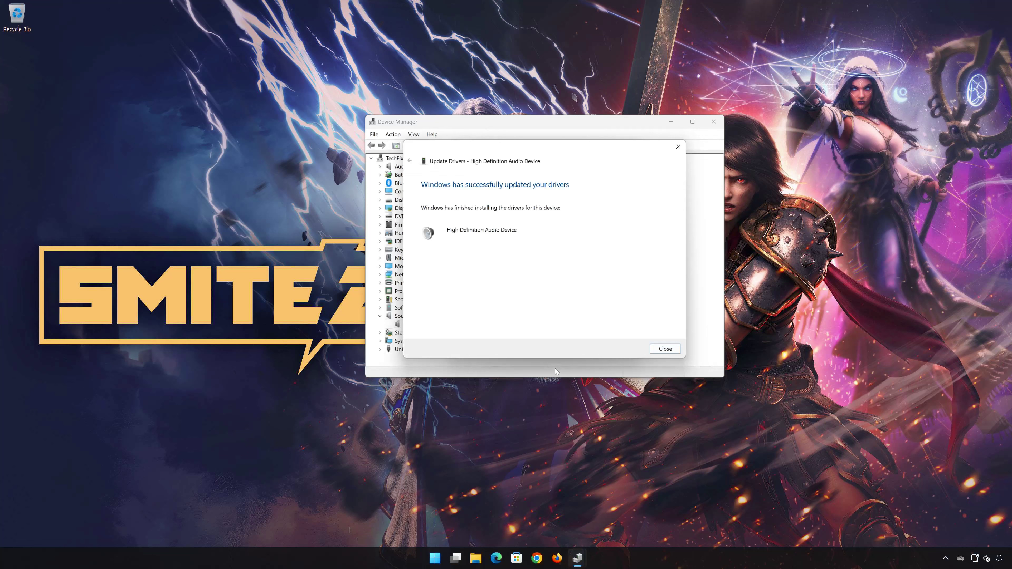
left_click(665, 349)
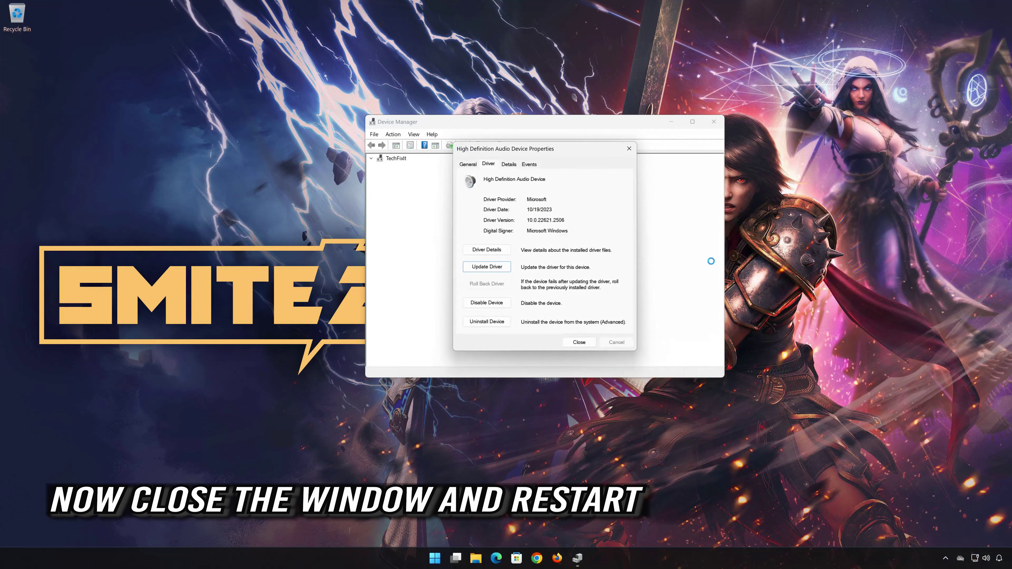
Close the device properties and Device Manager, and restart the computer
left_click(579, 343)
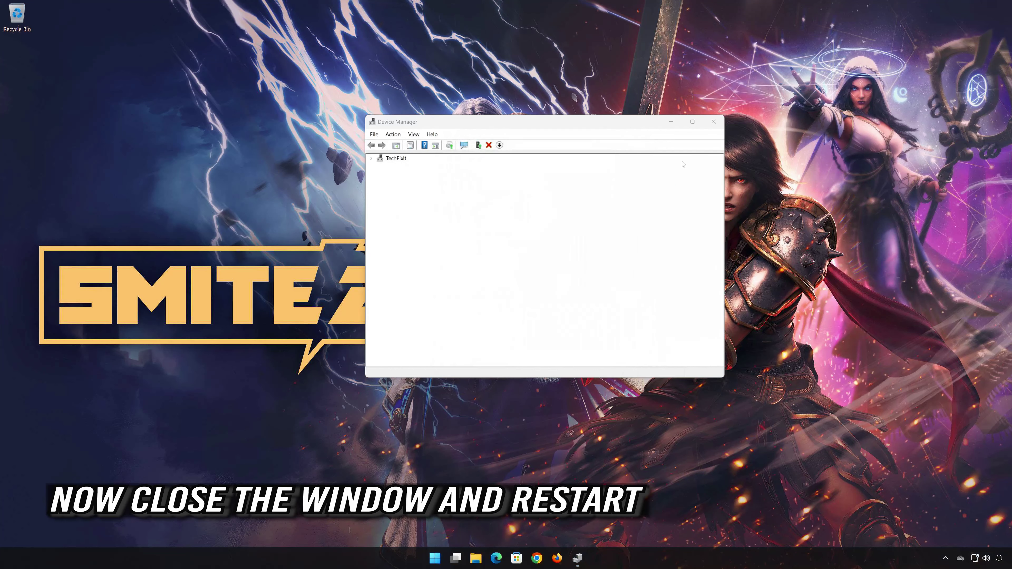
left_click(713, 121)
left_click(447, 557)
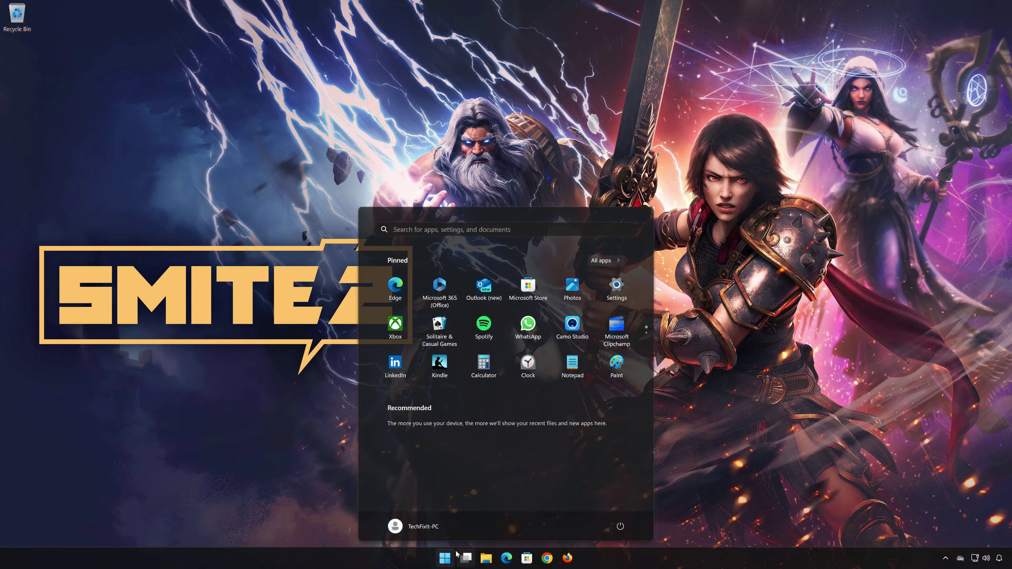
left_click(620, 526)
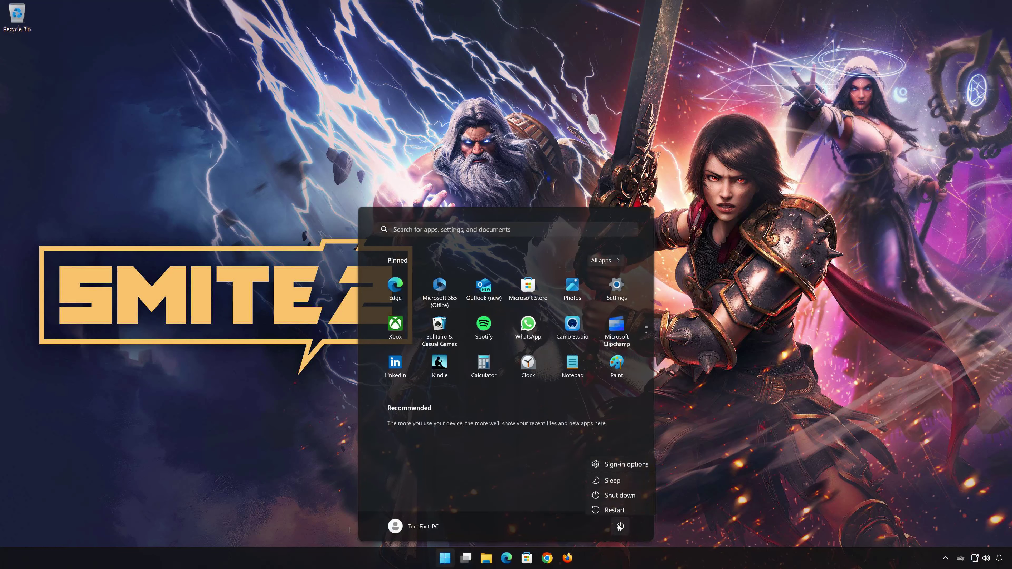
left_click(620, 511)
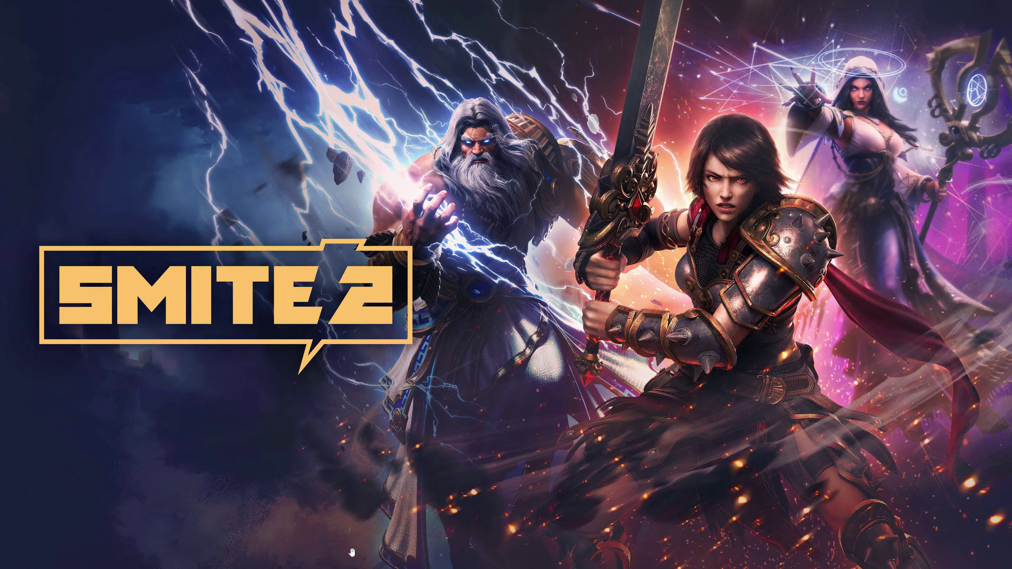
Open the system Sound settings and choose Headphones (HDV 820) as the output device
key("super")
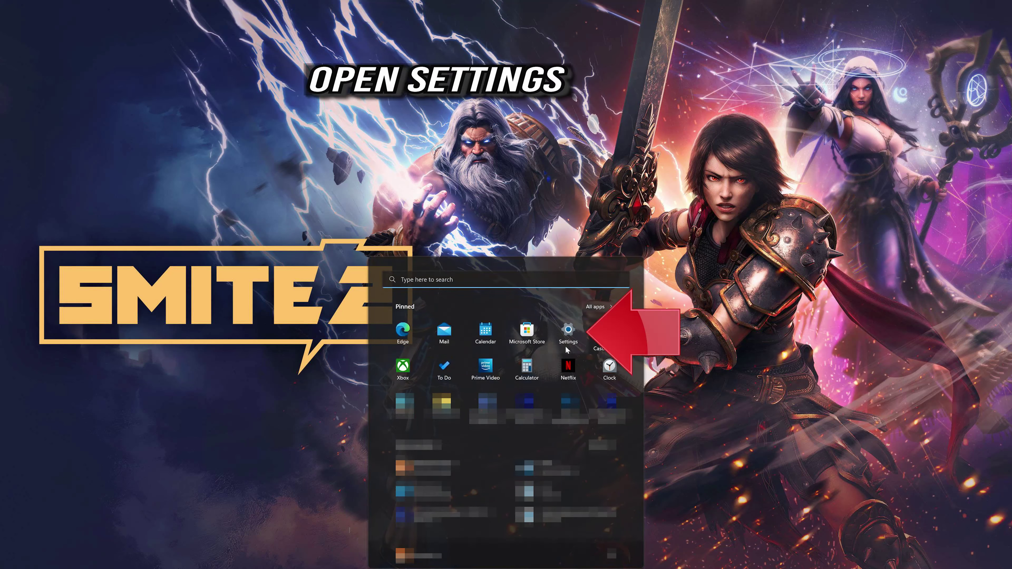
left_click(574, 335)
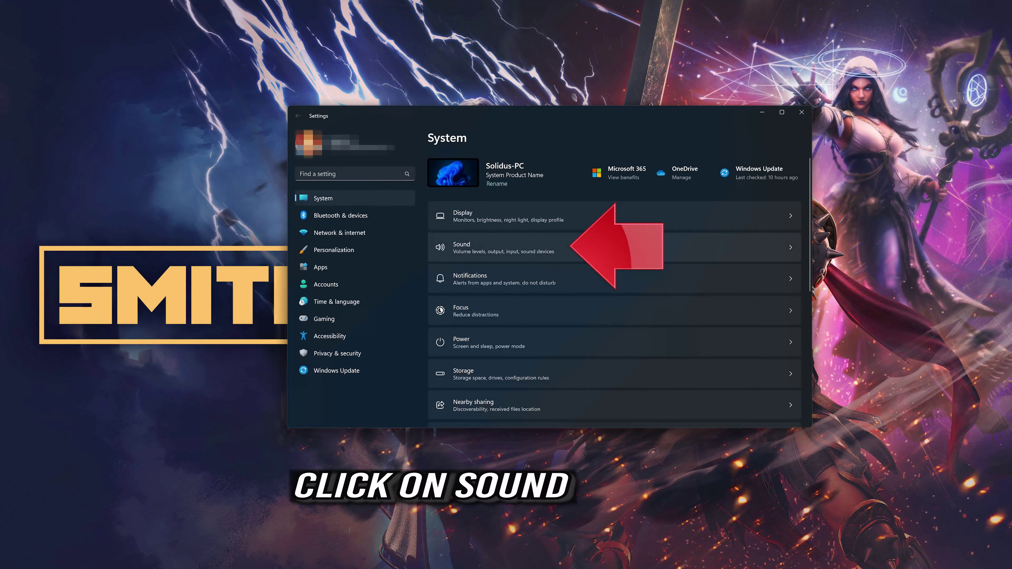
left_click(597, 247)
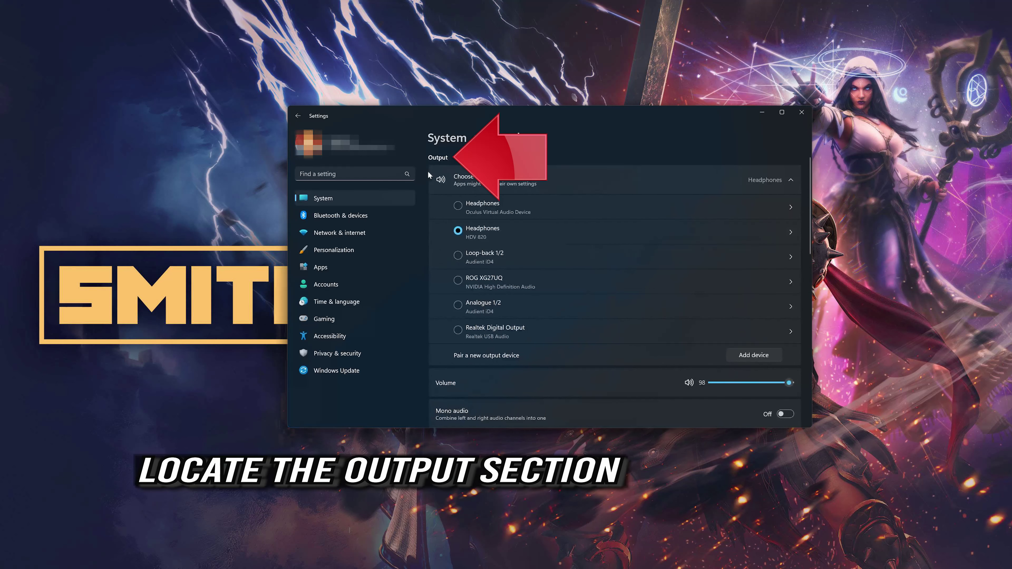
left_click(485, 204)
left_click(481, 231)
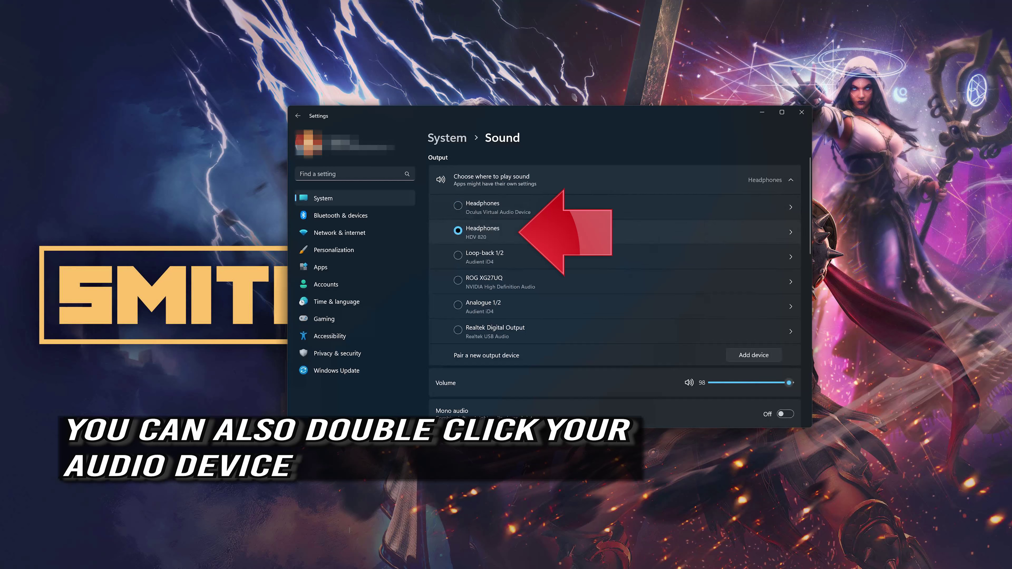
View the HDV 820 headphones' properties, return to the Sound settings and open the dialog for adding an output device
double_click(544, 233)
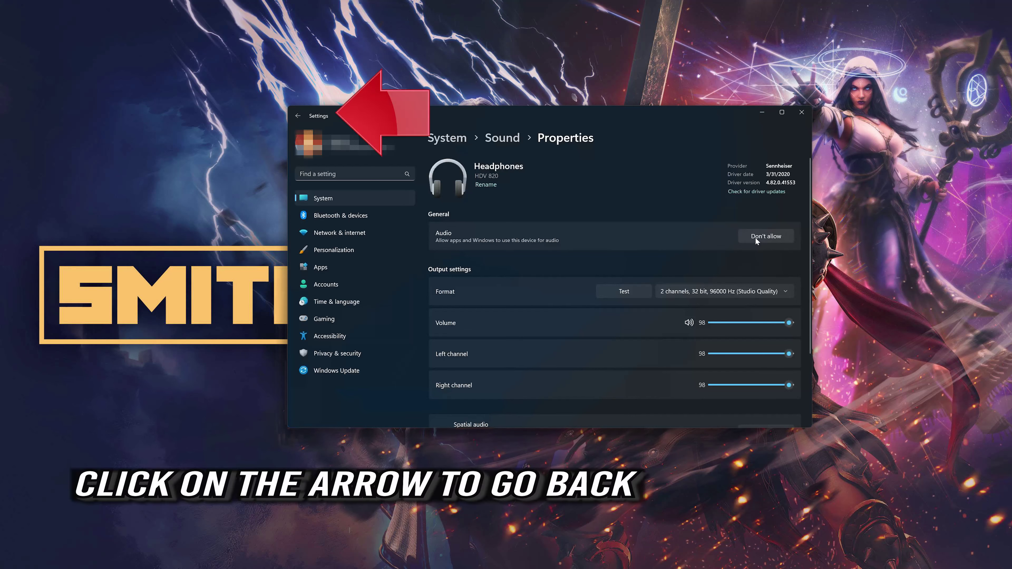
left_click(298, 115)
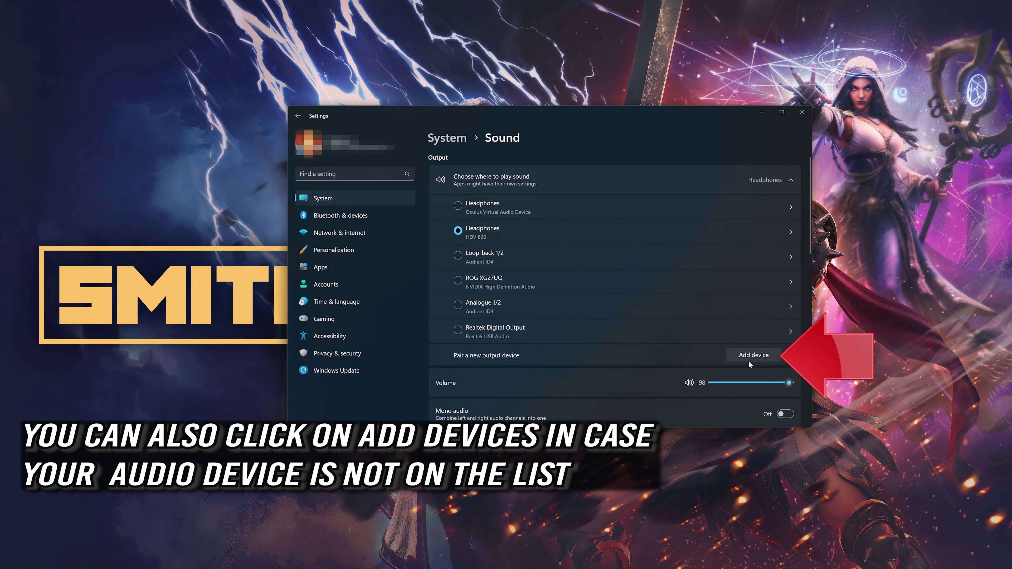
left_click(752, 356)
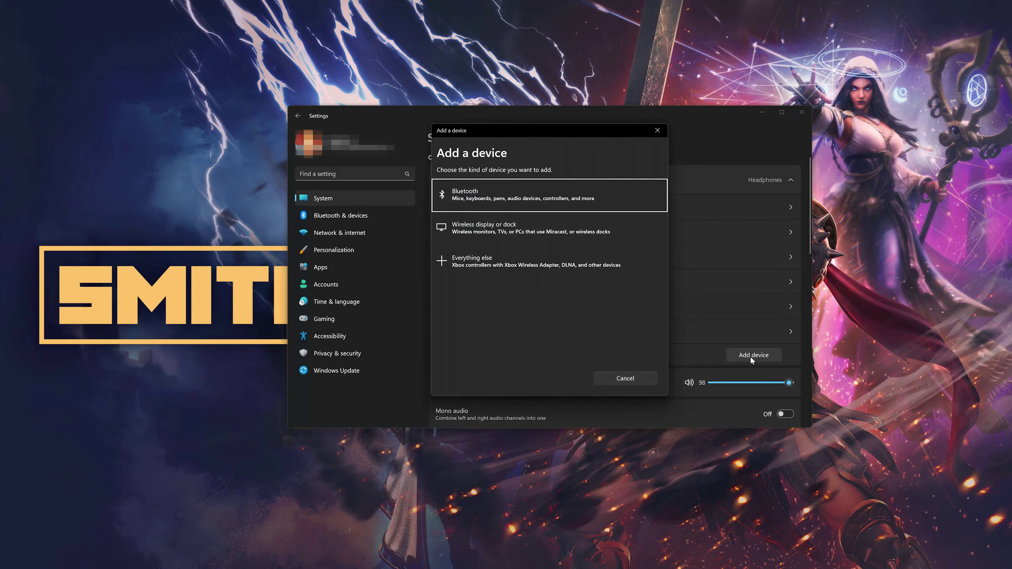